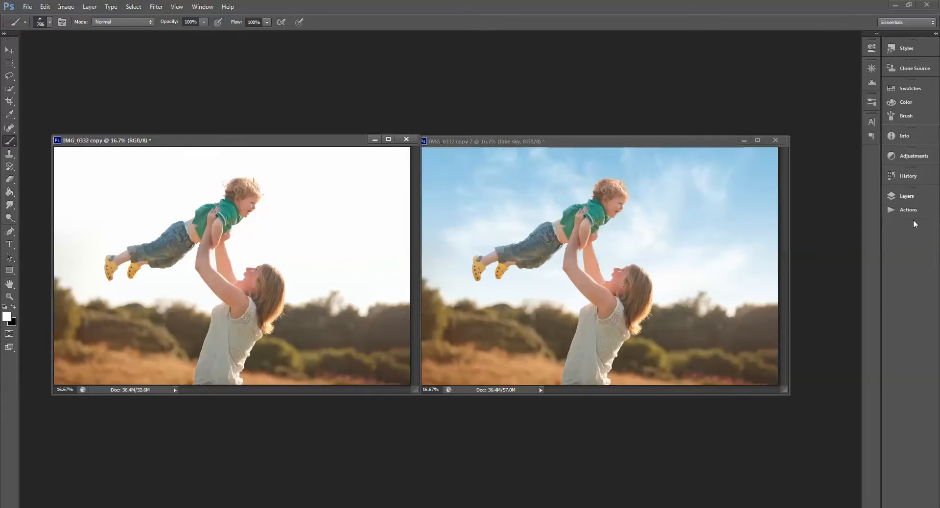
Close the IMG_0332 copy 2 document without saving and move the IMG_0332 copy window to the middle of the workspace
{"action": "double_click", "coordinate": [451, 139]}
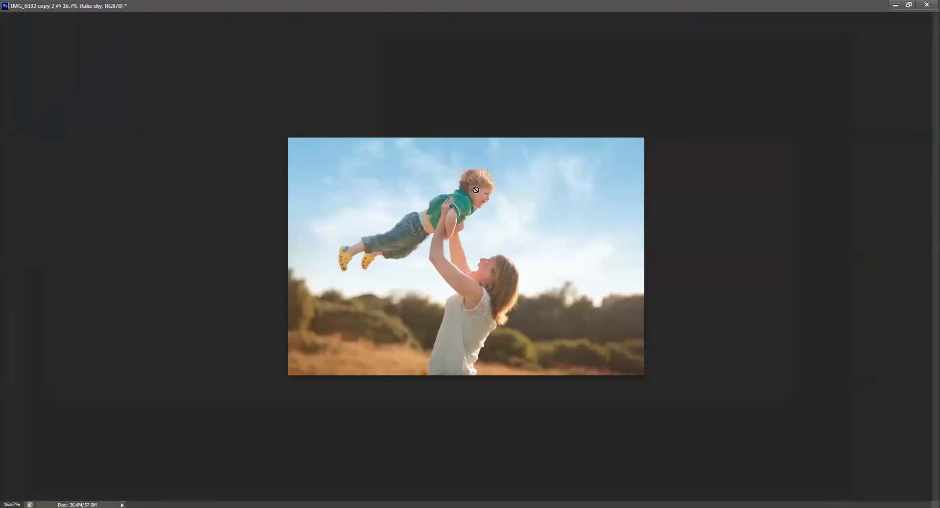
{"action": "left_click", "coordinate": [930, 5]}
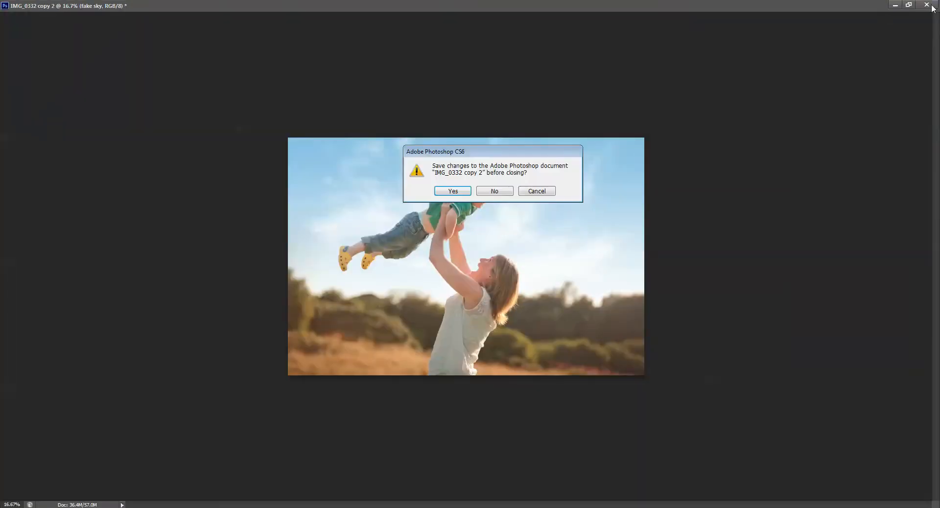
{"action": "left_click", "coordinate": [496, 191]}
{"action": "left_click_drag", "start_coordinate": [260, 140], "coordinate": [566, 148]}
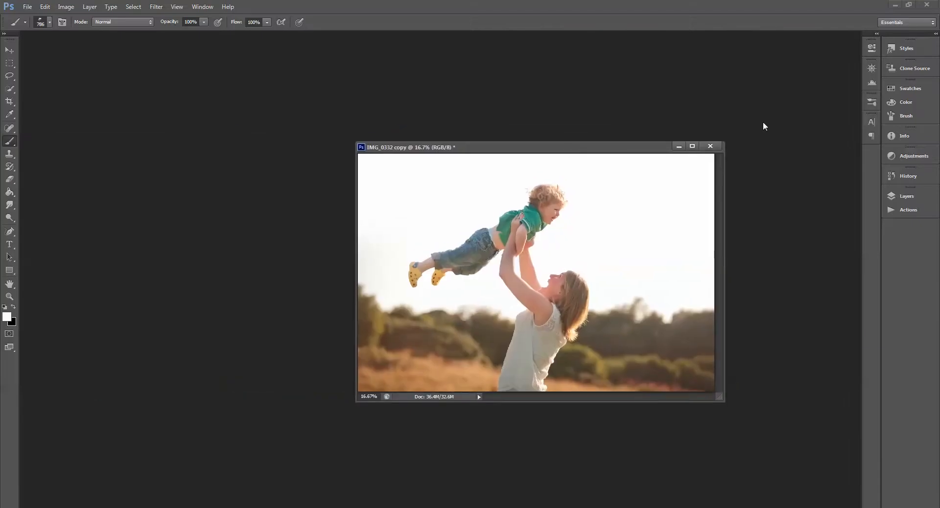
Select the entire white sky around the mother and child with the Quick Selection tool
{"action": "left_click", "coordinate": [12, 91]}
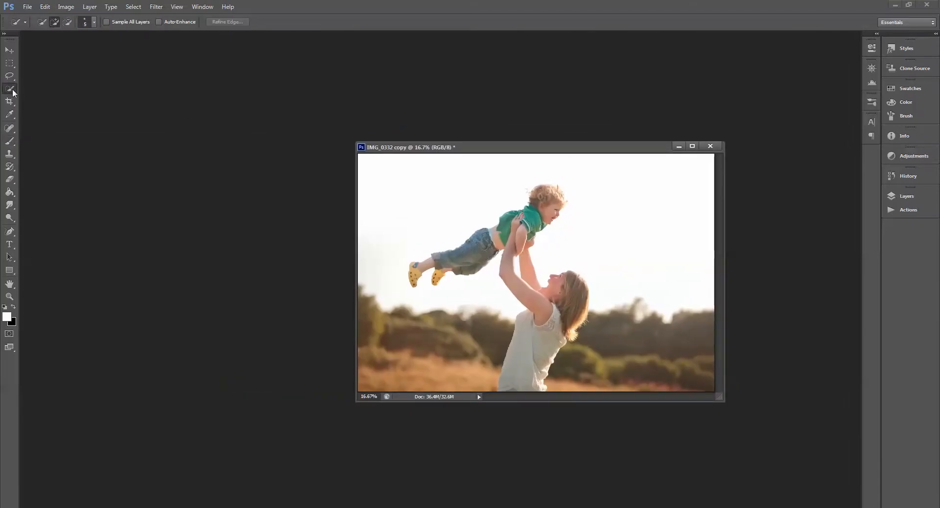
{"action": "left_click_drag", "start_coordinate": [646, 158], "coordinate": [638, 158]}
{"action": "left_click_drag", "start_coordinate": [523, 172], "coordinate": [414, 211]}
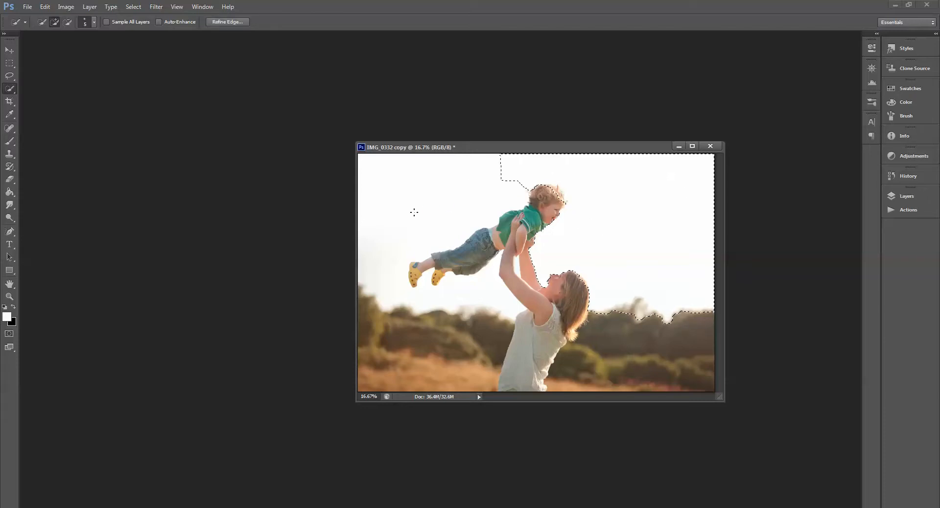
{"action": "left_click_drag", "start_coordinate": [424, 289], "coordinate": [479, 292]}
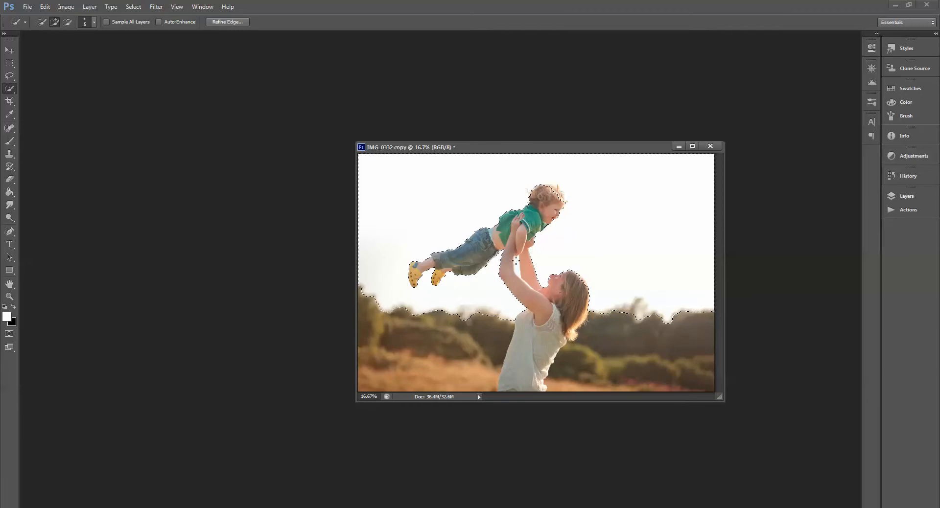
{"action": "key", "text": "alt"}
{"action": "key", "text": "alt"}
{"action": "key", "text": "alt"}
Refine the sky selection's edge with a 28.4 px radius, brushing over the woman's hair, the boy's hair and the treeline
{"action": "left_click", "coordinate": [228, 21]}
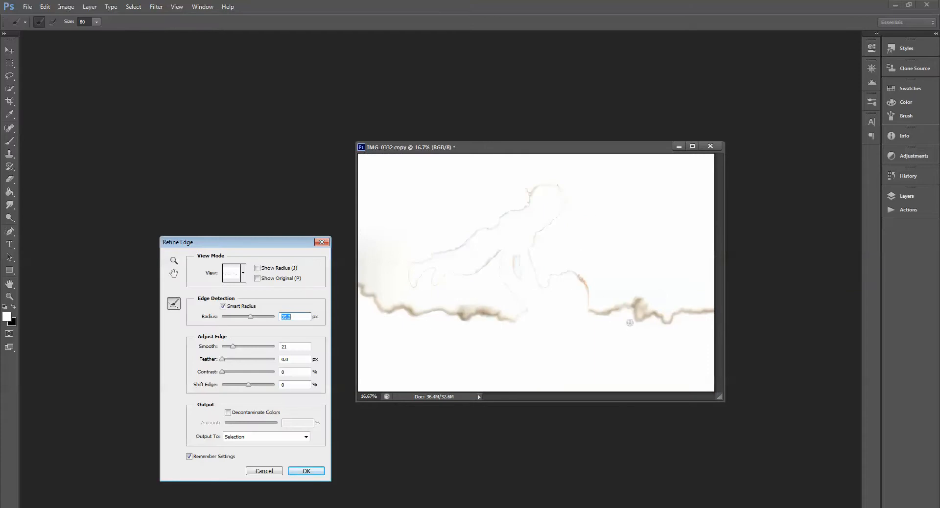
{"action": "left_click_drag", "start_coordinate": [251, 321], "coordinate": [248, 319]}
{"action": "left_click", "coordinate": [173, 304]}
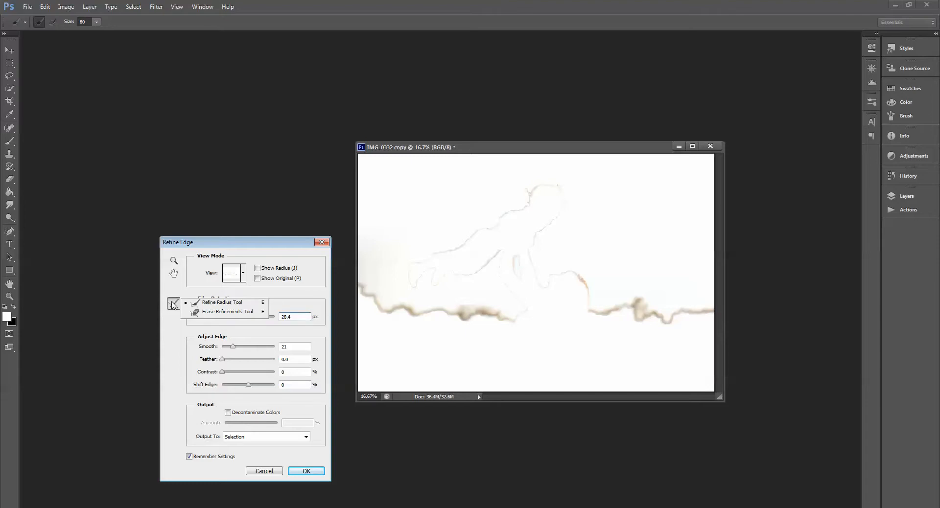
{"action": "left_click", "coordinate": [580, 281]}
{"action": "left_click_drag", "start_coordinate": [578, 277], "coordinate": [589, 299]}
{"action": "left_click_drag", "start_coordinate": [557, 195], "coordinate": [528, 196]}
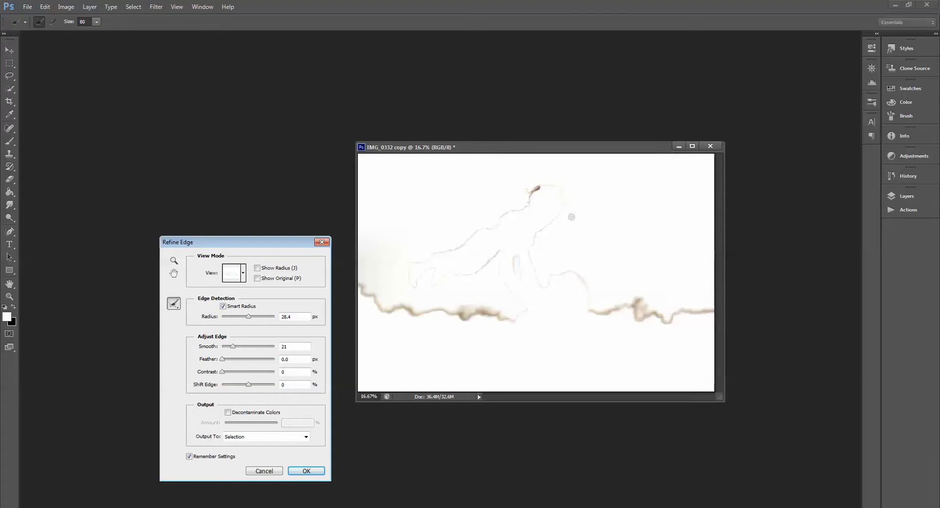
{"action": "mouse_move", "coordinate": [630, 309]}
{"action": "left_mouse_down"}
{"action": "mouse_move", "coordinate": [638, 301]}
{"action": "mouse_move", "coordinate": [646, 321]}
{"action": "mouse_move", "coordinate": [670, 323]}
{"action": "mouse_move", "coordinate": [714, 311]}
{"action": "left_mouse_up"}
{"action": "mouse_move", "coordinate": [513, 322]}
{"action": "left_mouse_down"}
{"action": "mouse_move", "coordinate": [463, 312]}
{"action": "mouse_move", "coordinate": [476, 316]}
{"action": "left_mouse_up"}
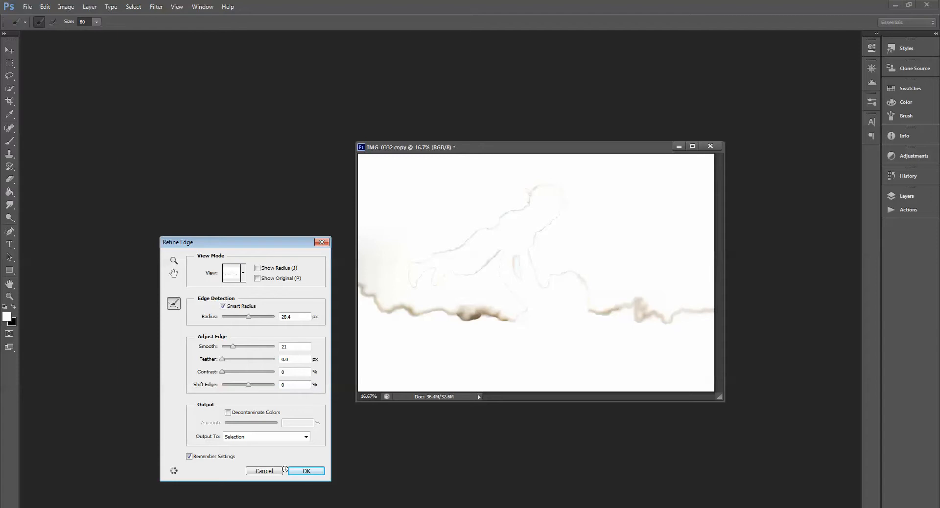
{"action": "left_click", "coordinate": [307, 471]}
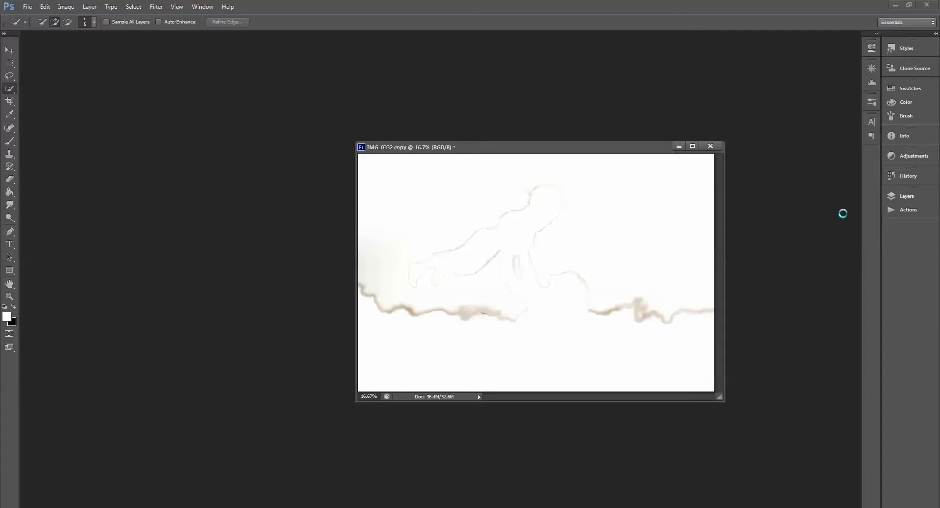
Run the "fake sky" action on the selected sky and dismiss its closing message
{"action": "left_click", "coordinate": [903, 210]}
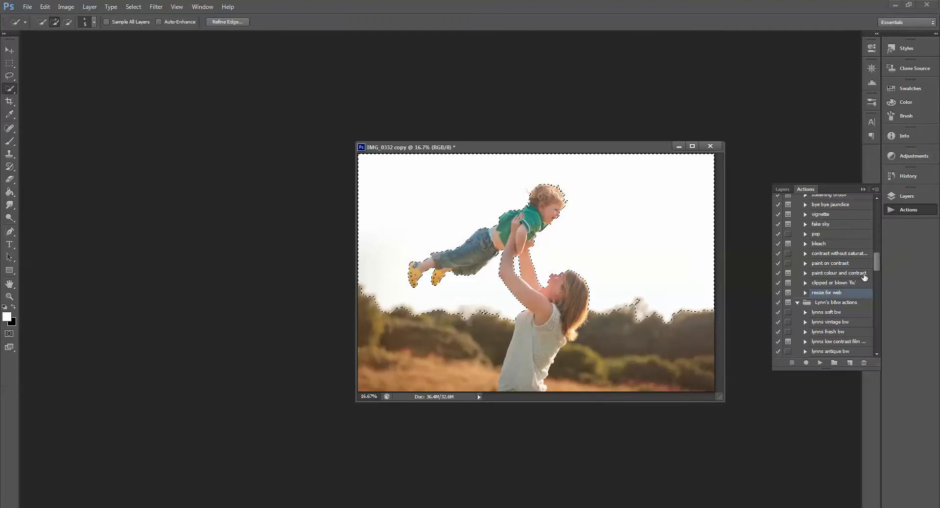
{"action": "left_click_drag", "start_coordinate": [880, 260], "coordinate": [876, 256]}
{"action": "left_click", "coordinate": [819, 270]}
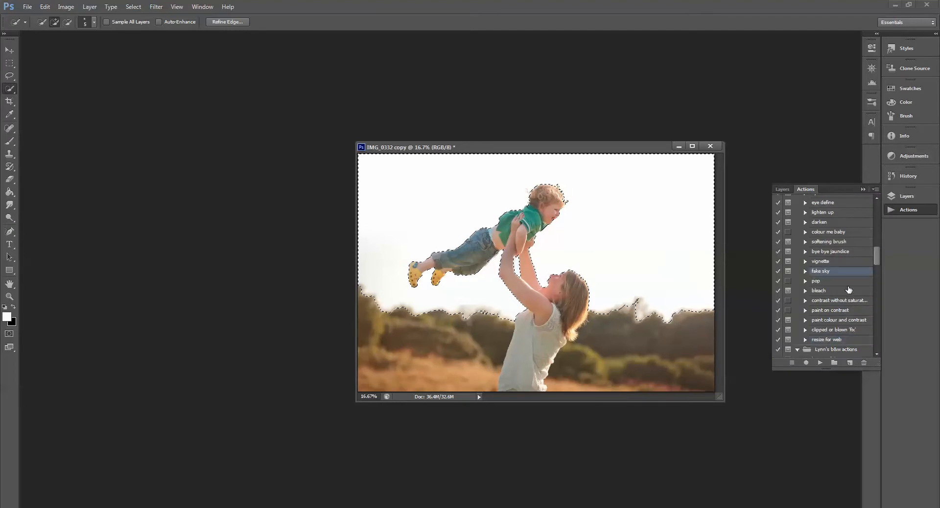
{"action": "left_click", "coordinate": [820, 363]}
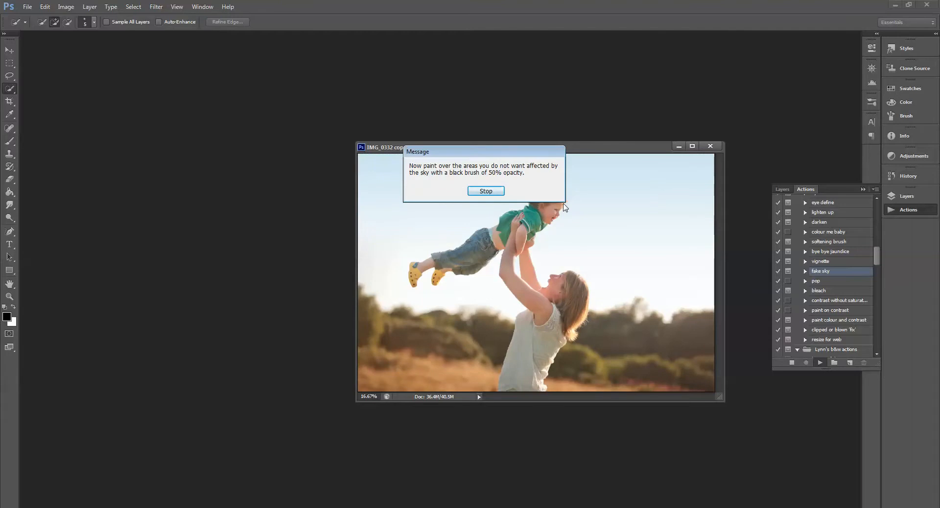
{"action": "left_click", "coordinate": [492, 191]}
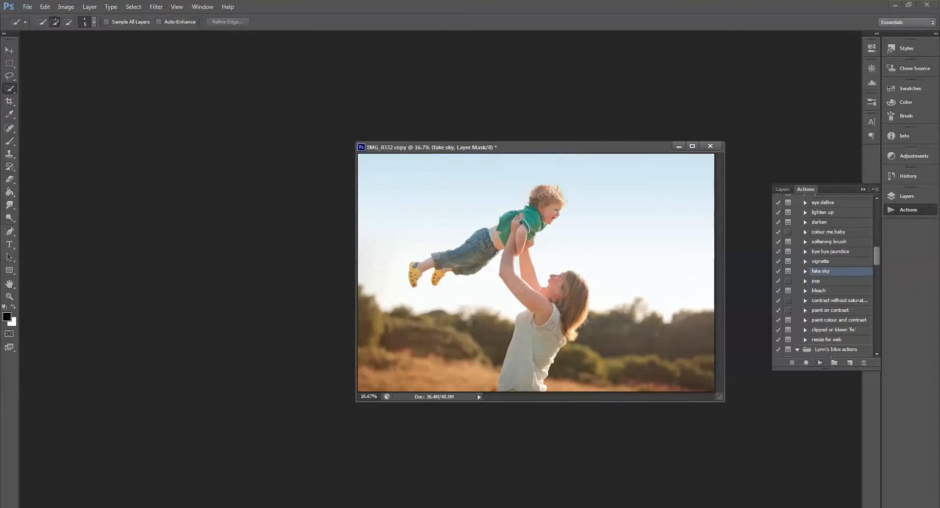
Set the fake sky layer's opacity to 64%
{"action": "left_click", "coordinate": [905, 196]}
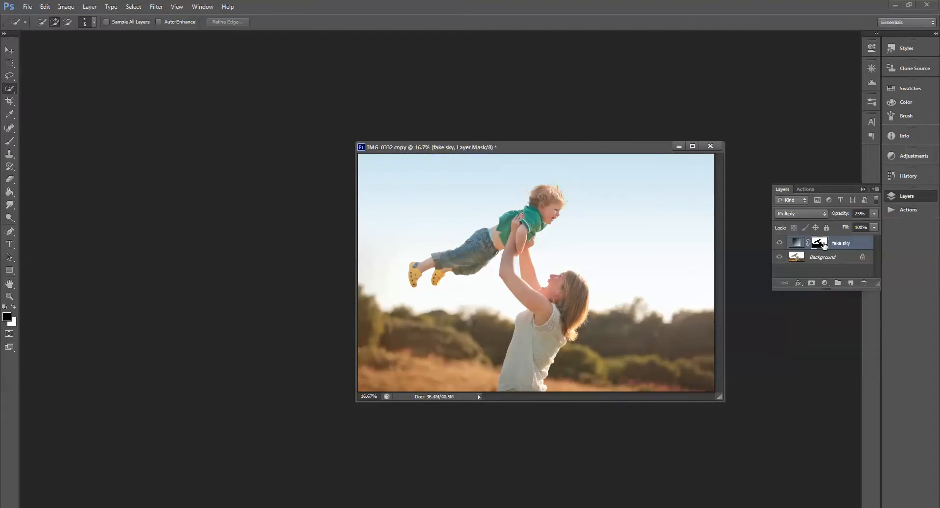
{"action": "left_click", "coordinate": [874, 214]}
{"action": "left_click_drag", "start_coordinate": [840, 225], "coordinate": [858, 224]}
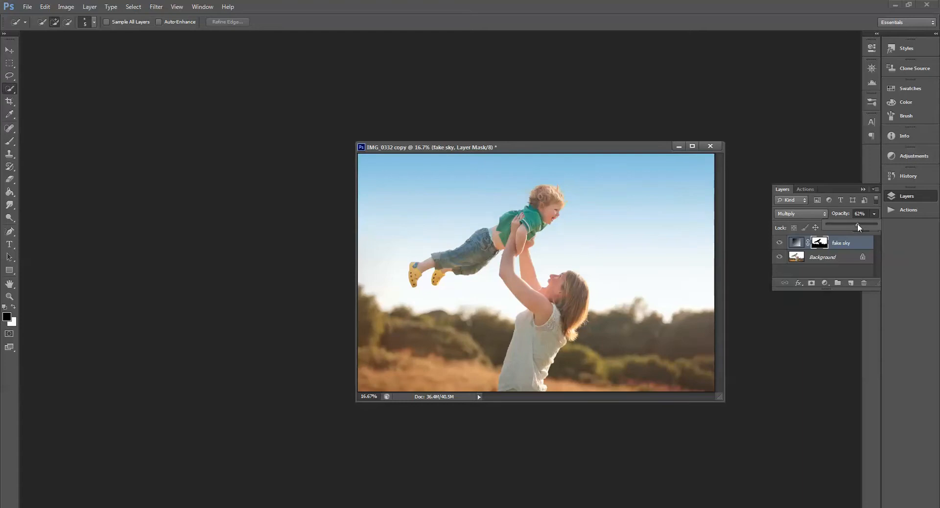
Edit the fake sky layer's gradient fill, raising the opacity of the gradient's transparent end stop, and apply the change
{"action": "double_click", "coordinate": [796, 243]}
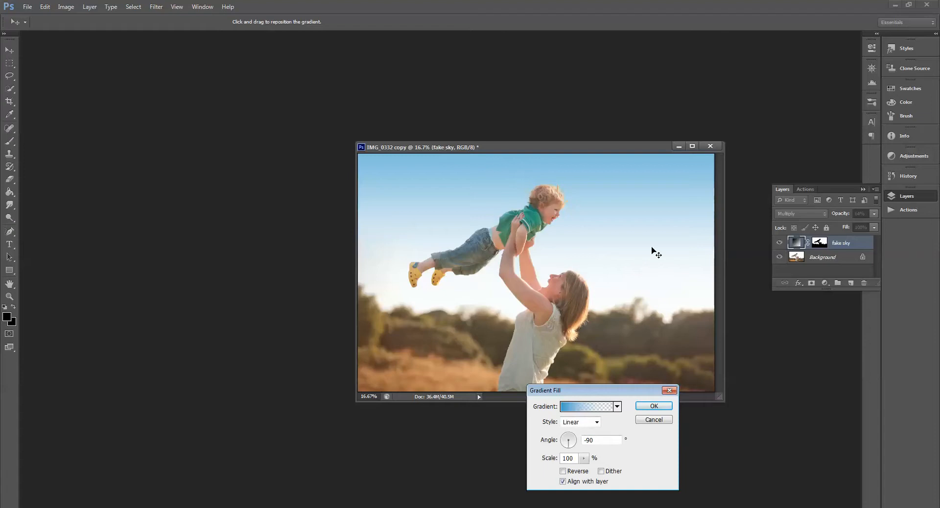
{"action": "left_click", "coordinate": [589, 408]}
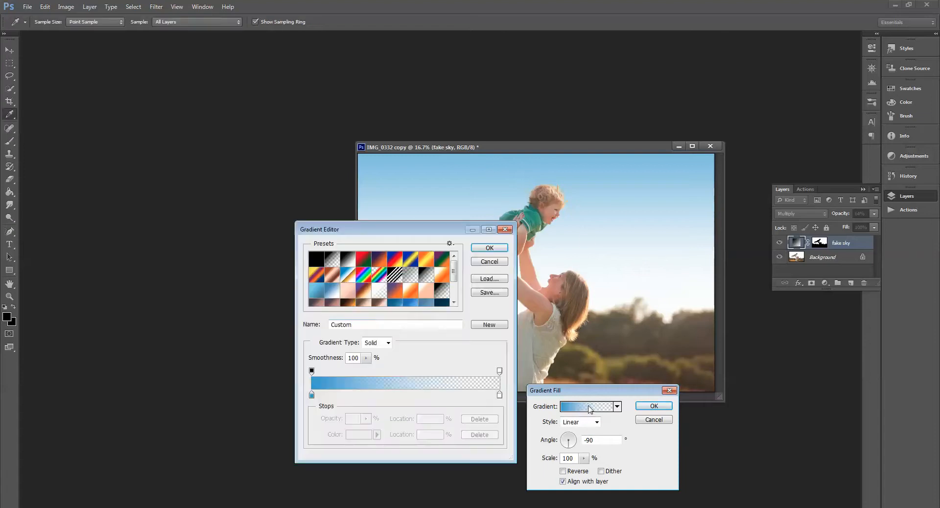
{"action": "left_click", "coordinate": [499, 371]}
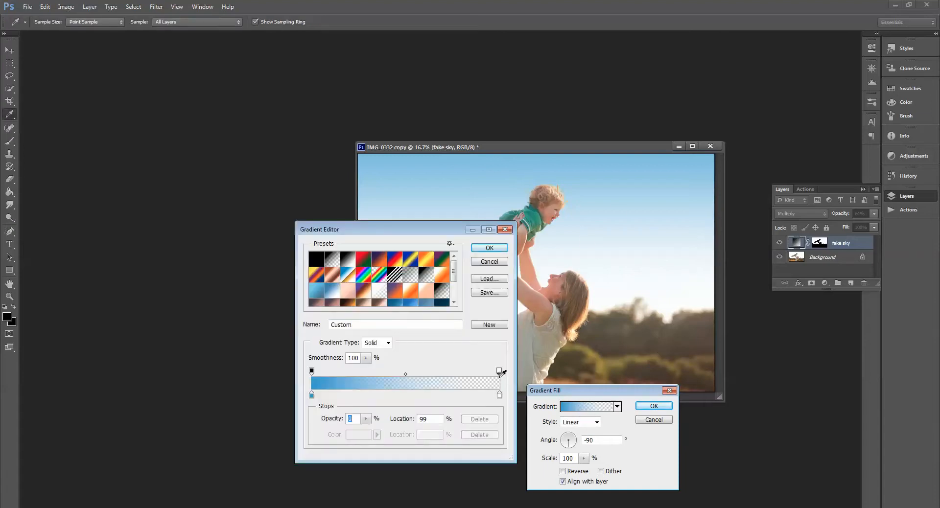
{"action": "left_click", "coordinate": [366, 420]}
{"action": "left_click_drag", "start_coordinate": [370, 434], "coordinate": [404, 435]}
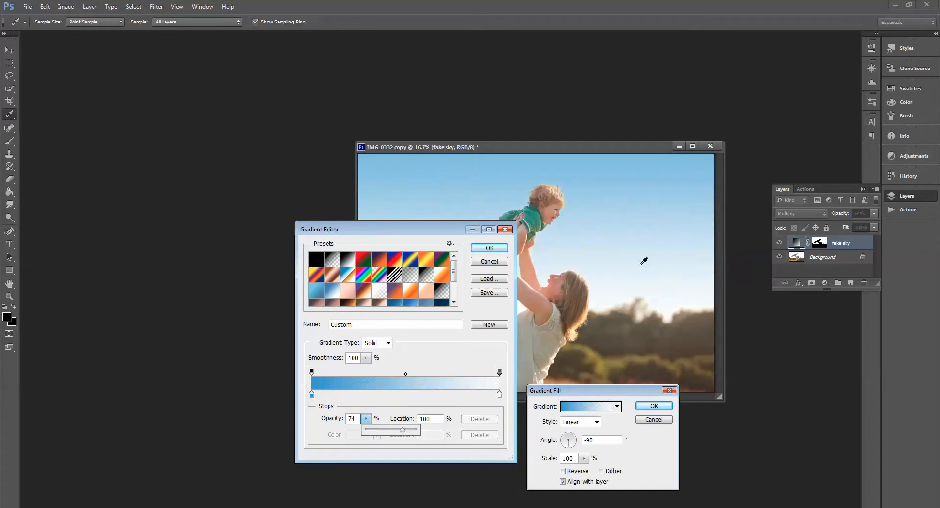
{"action": "left_click_drag", "start_coordinate": [402, 430], "coordinate": [407, 429]}
{"action": "left_click_drag", "start_coordinate": [415, 435], "coordinate": [413, 434]}
{"action": "left_click", "coordinate": [489, 248]}
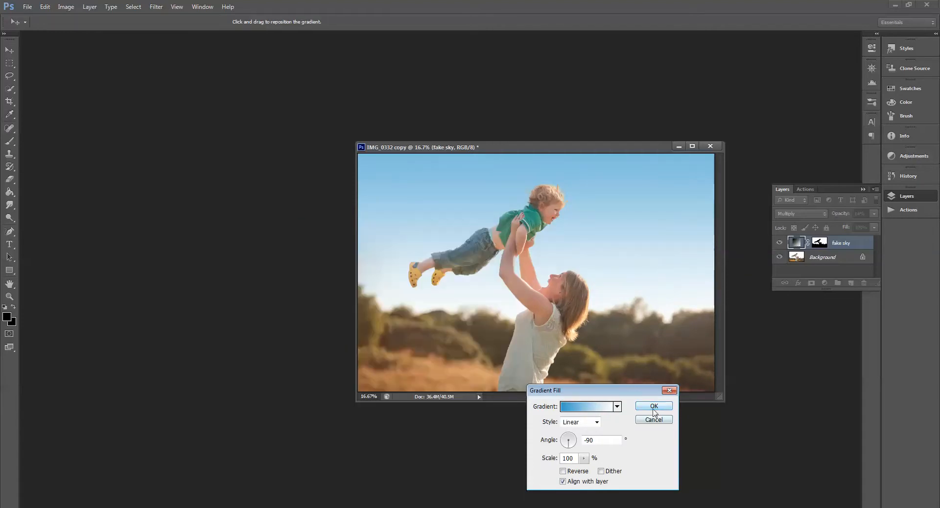
{"action": "left_click", "coordinate": [654, 407]}
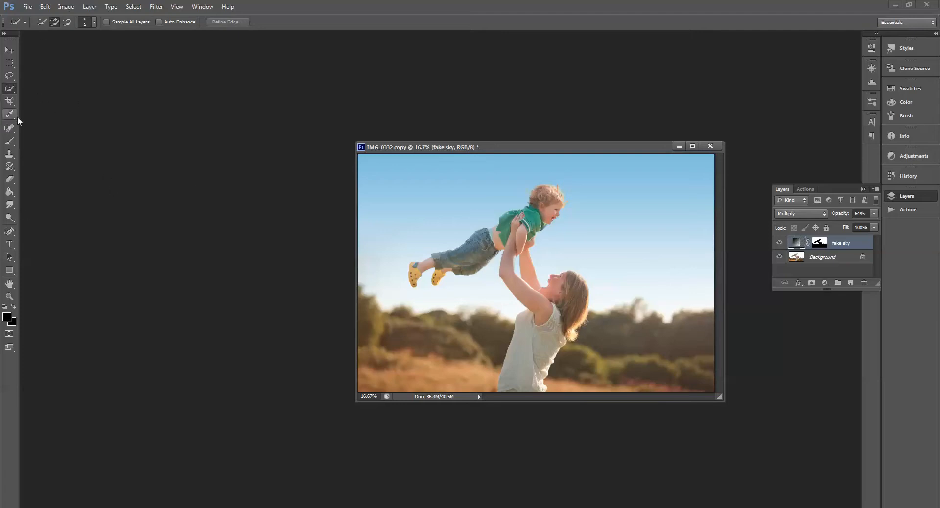
Choose the 1306 px cloud brush with white as the foreground color, and add an empty layer above the fake sky layer
{"action": "left_click", "coordinate": [9, 141]}
{"action": "left_click", "coordinate": [48, 22]}
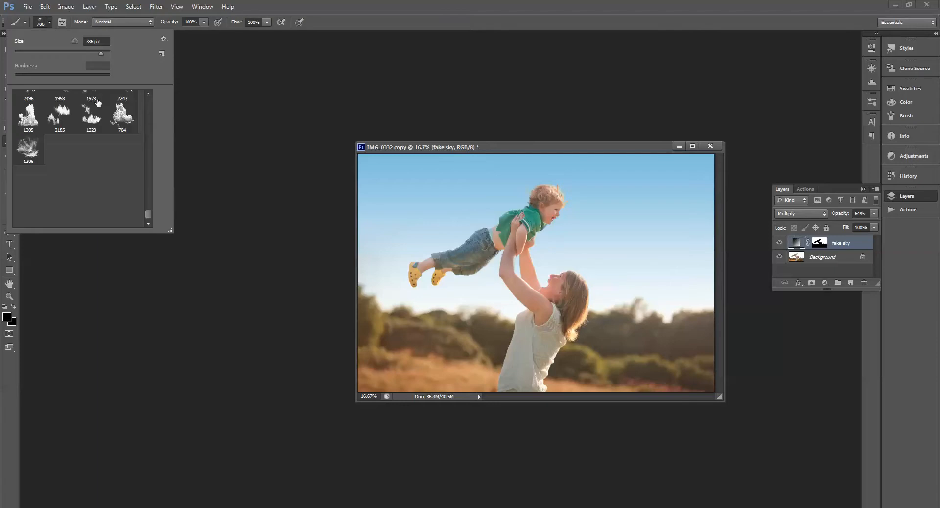
{"action": "left_click", "coordinate": [30, 151]}
{"action": "left_click", "coordinate": [482, 150]}
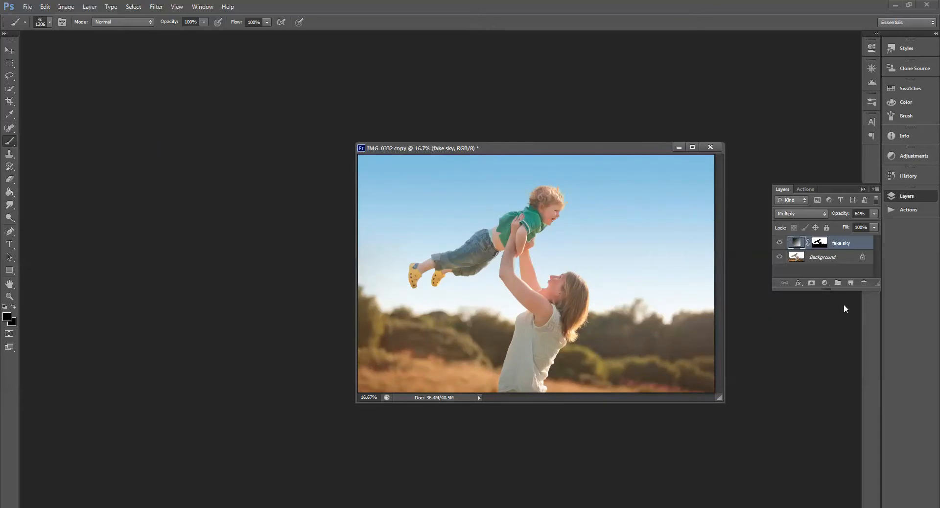
{"action": "left_click", "coordinate": [851, 282]}
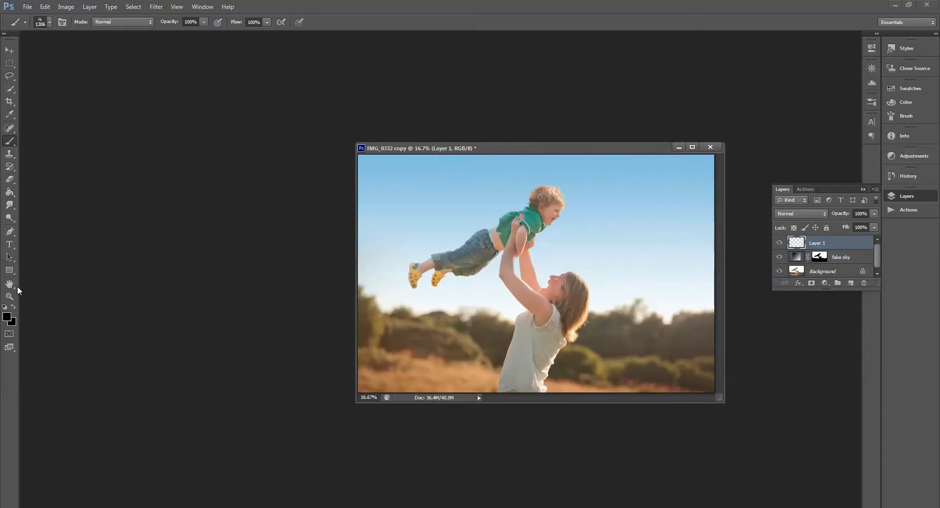
{"action": "left_click", "coordinate": [13, 306]}
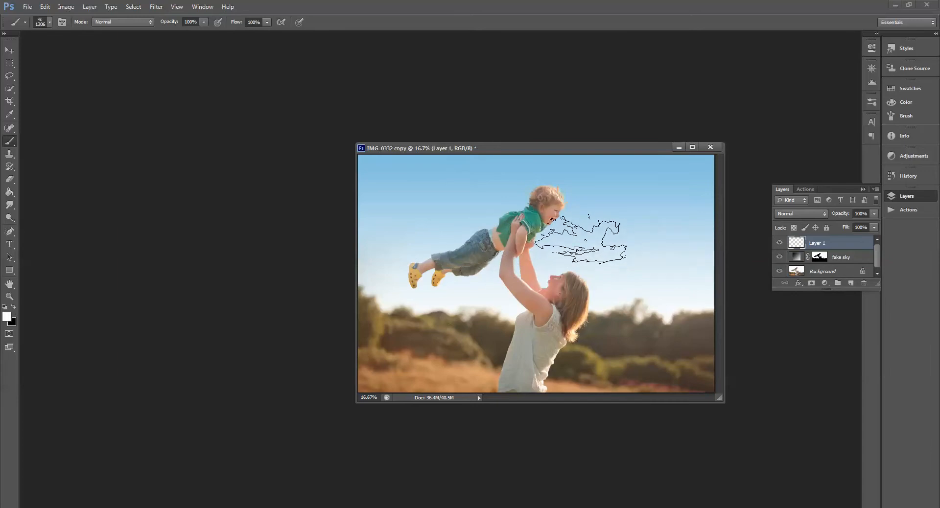
Enlarge the cloud brush to 4100 px and stamp white clouds across the sky on the new layer
{"action": "key", "text": "bracketright"}
{"action": "key", "text": "bracketright"}
{"action": "key", "text": "bracketright"}
{"action": "key", "text": "bracketright"}
{"action": "key", "text": "bracketright"}
{"action": "key", "text": "bracketright"}
{"action": "key", "text": "bracketright"}
{"action": "key", "text": "bracketright"}
{"action": "key", "text": "bracketright"}
{"action": "key", "text": "bracketright"}
{"action": "key", "text": "bracketright"}
{"action": "key", "text": "bracketright"}
{"action": "key", "text": "bracketright"}
{"action": "key", "text": "bracketright"}
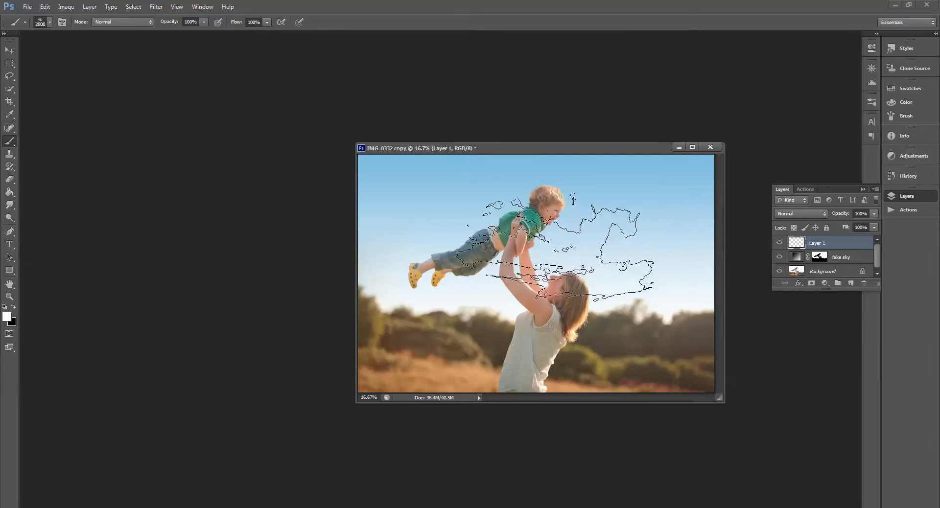
{"action": "key", "text": "bracketright"}
{"action": "key", "text": "bracketright"}
{"action": "key", "text": "bracketright"}
{"action": "key", "text": "bracketright"}
{"action": "key", "text": "bracketright"}
{"action": "key", "text": "bracketright"}
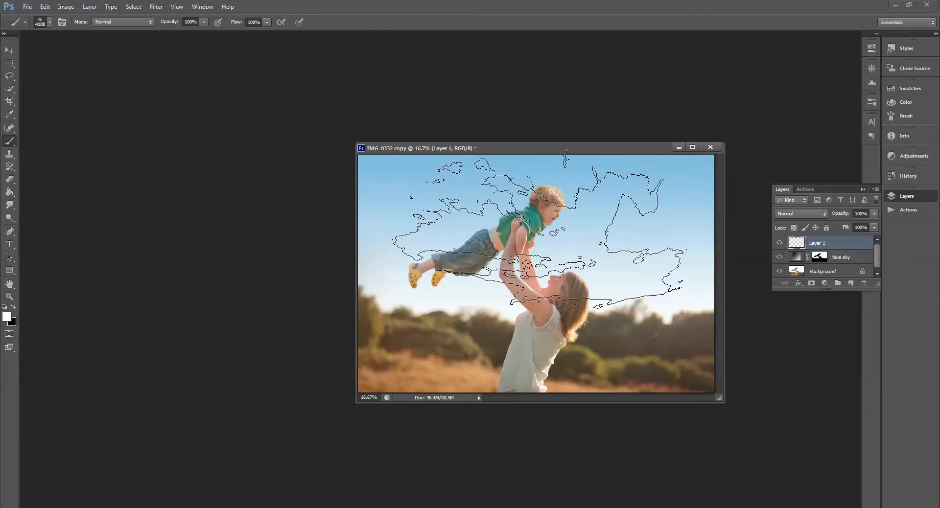
{"action": "left_click", "coordinate": [533, 234]}
{"action": "key", "text": "ctrl+z"}
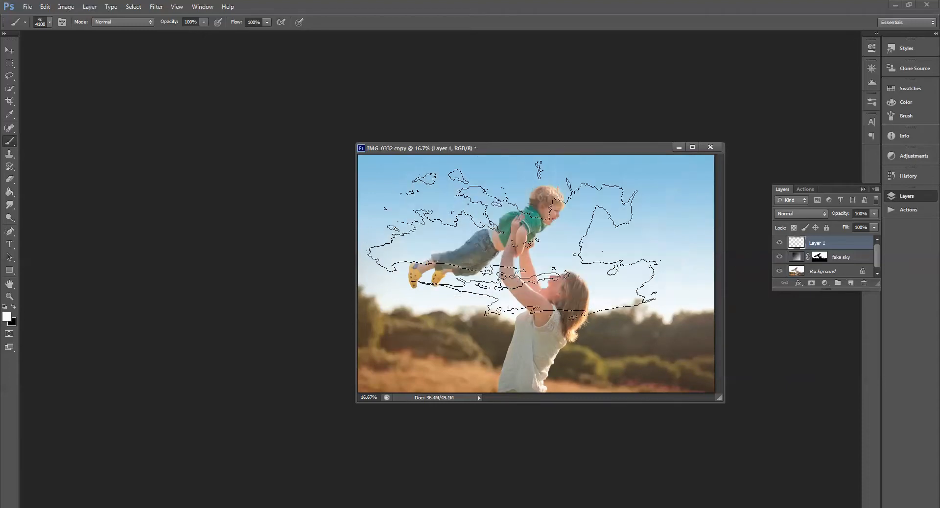
{"action": "left_click", "coordinate": [510, 243]}
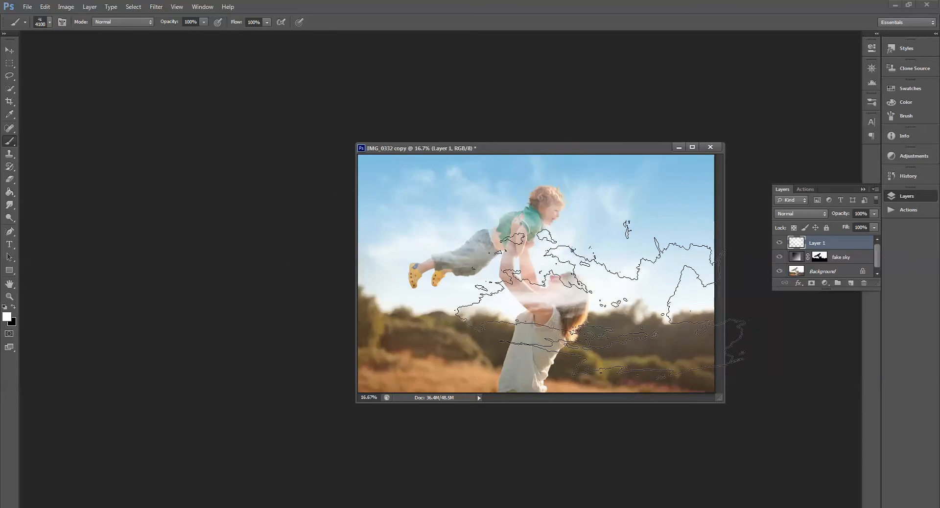
Load the fake sky layer's mask as a selection by adding the mask to the selection
{"action": "left_click", "coordinate": [9, 49]}
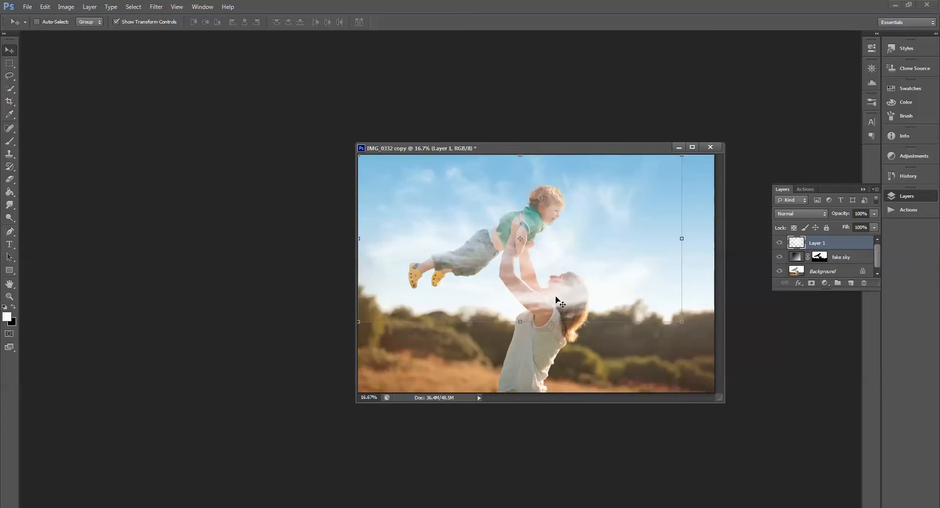
{"action": "left_click", "coordinate": [821, 258]}
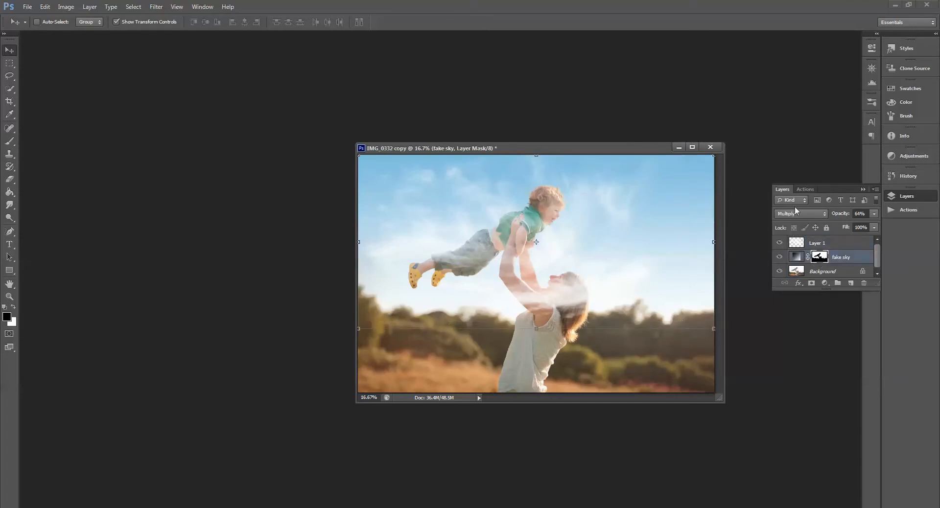
{"action": "right_click", "coordinate": [821, 259]}
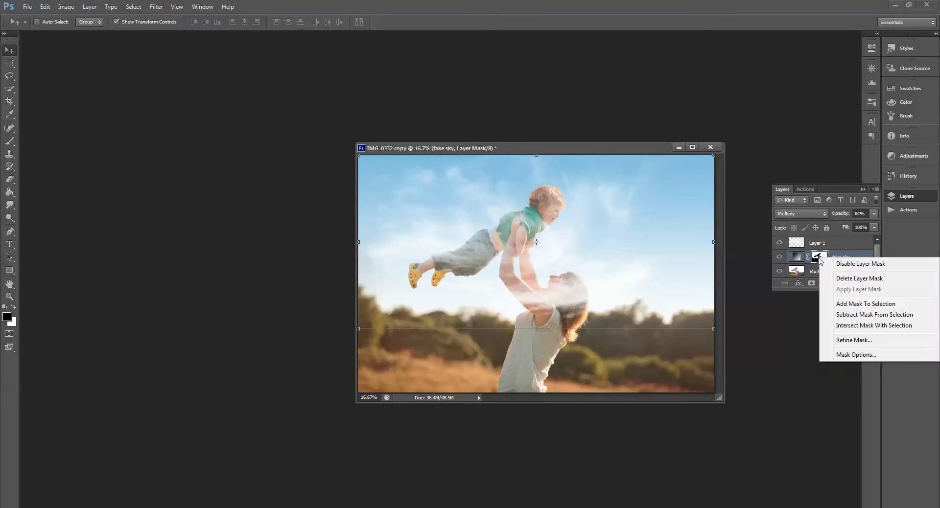
{"action": "left_click", "coordinate": [817, 259]}
{"action": "right_click", "coordinate": [816, 260]}
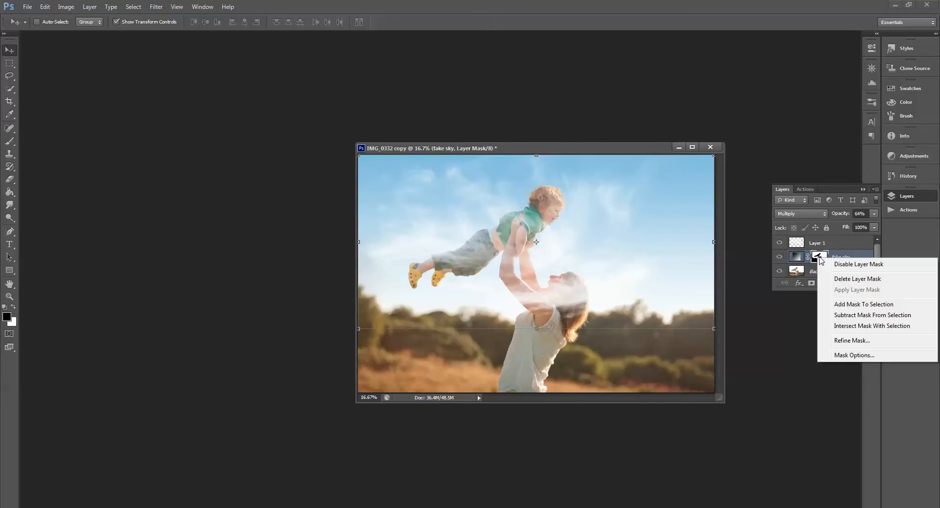
{"action": "left_click", "coordinate": [854, 304]}
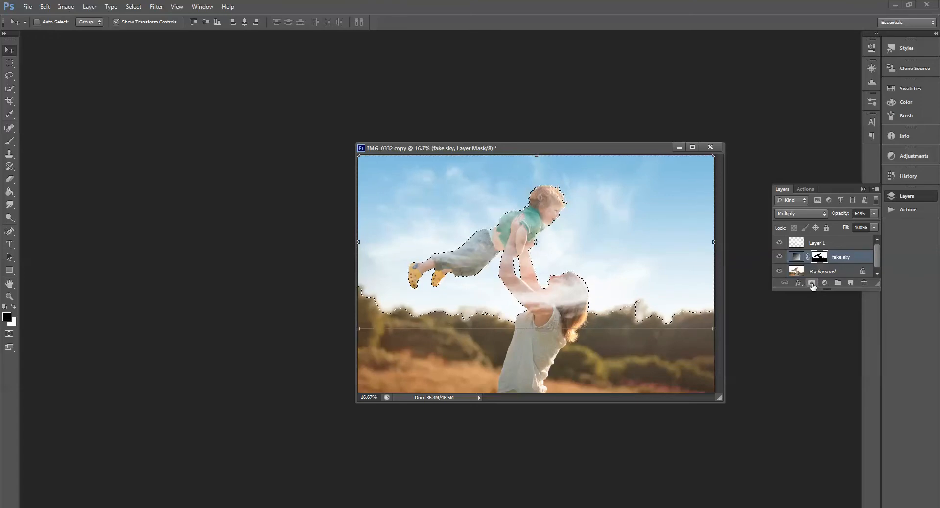
Add a layer mask from the active sky selection to the cloud layer, Layer 1
{"action": "left_click", "coordinate": [807, 243]}
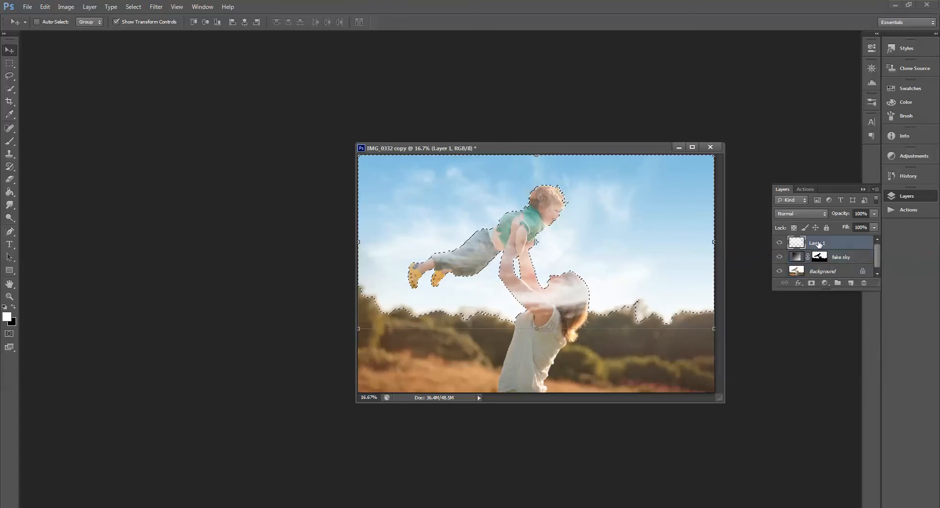
{"action": "left_click", "coordinate": [812, 283]}
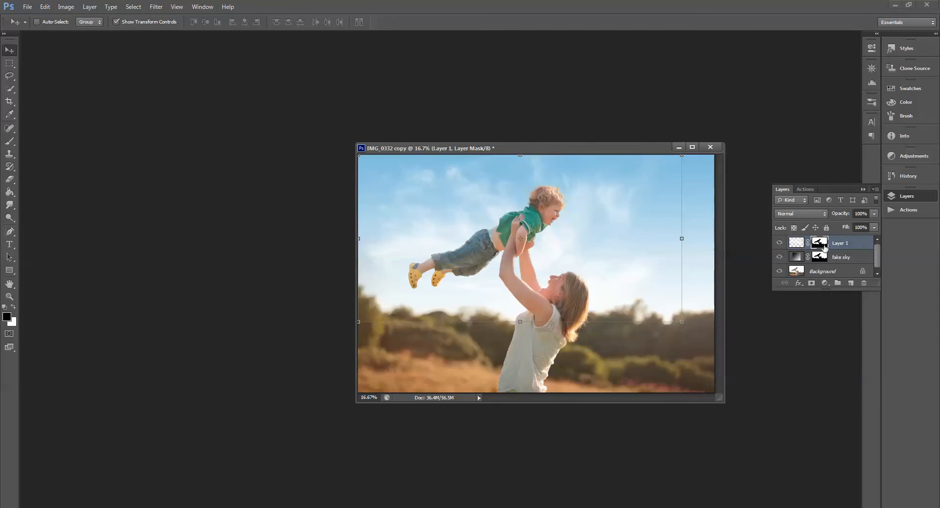
{"action": "left_click", "coordinate": [134, 7]}
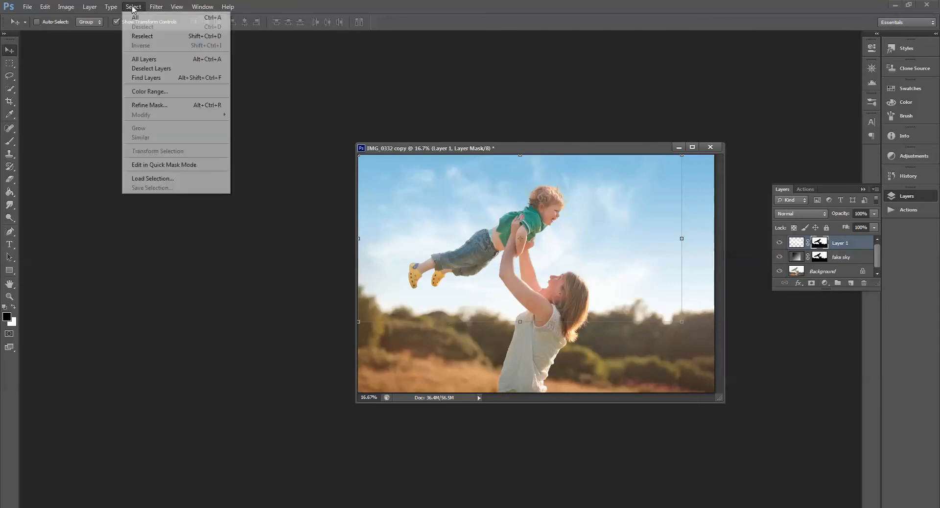
{"action": "left_click", "coordinate": [133, 7]}
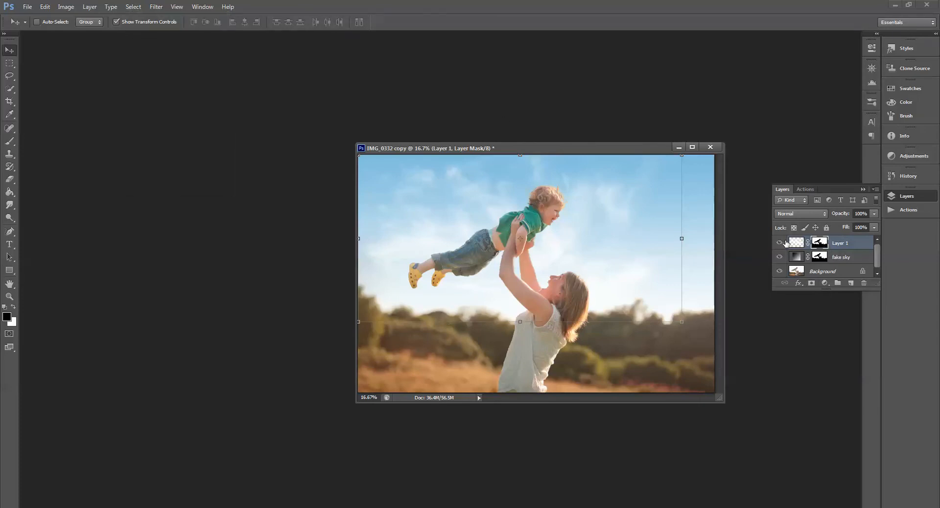
Switch to the Rectangular Marquee tool and toggle Layer 1 and the fake sky layer off and on to compare with the original photo
{"action": "key", "text": "m"}
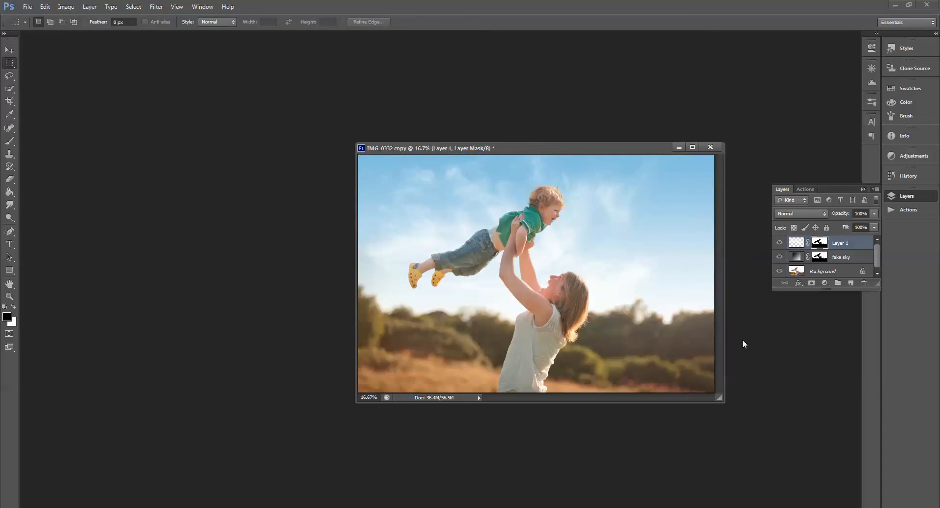
{"action": "left_click_drag", "start_coordinate": [781, 244], "coordinate": [781, 258]}
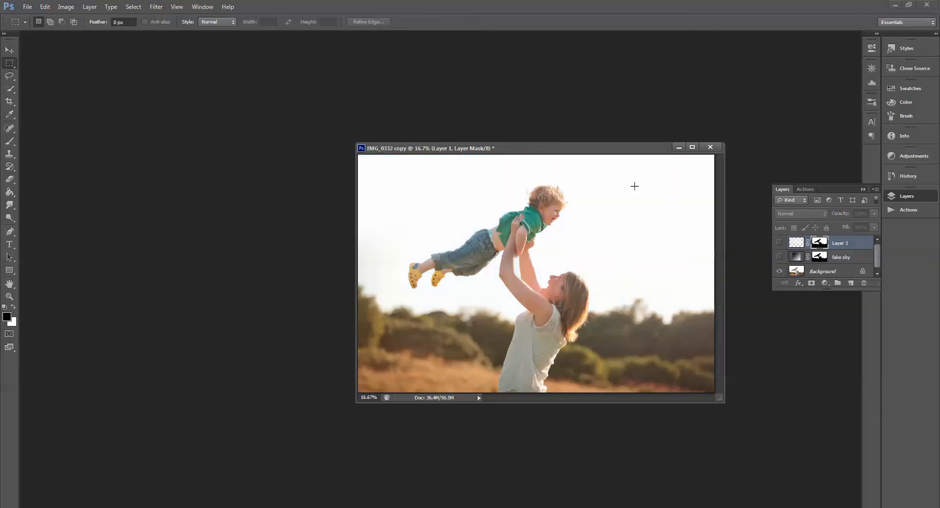
{"action": "left_click_drag", "start_coordinate": [780, 256], "coordinate": [781, 245]}
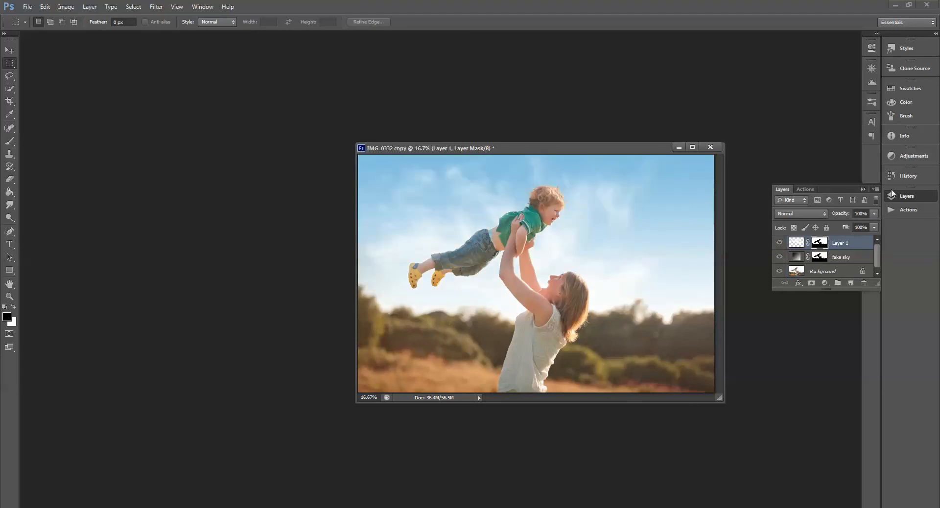